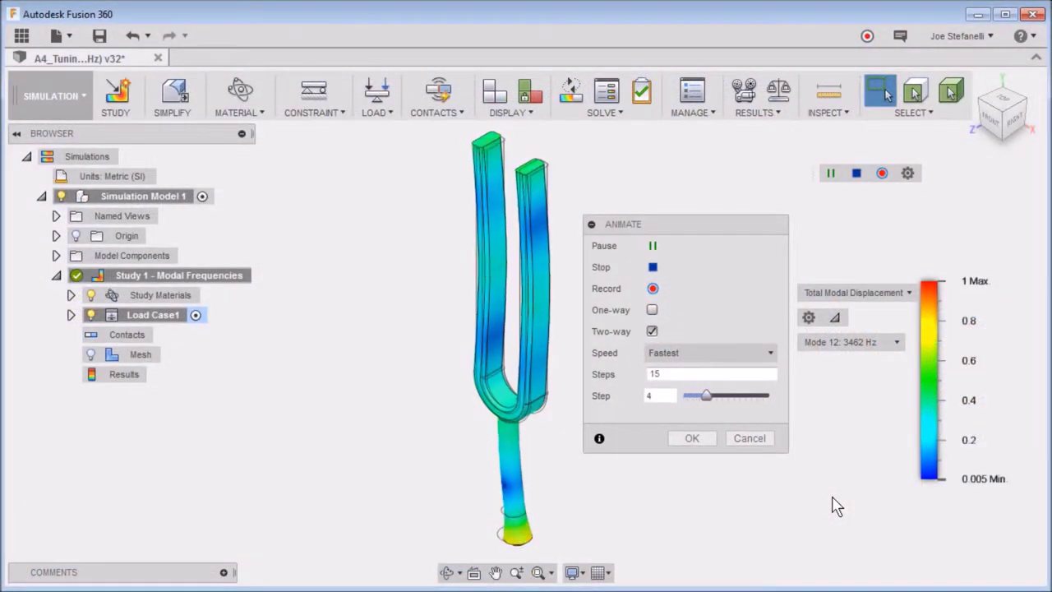
Step: Step the mode animation through Modes 11 (2781 Hz), 10 (2110 Hz), 9 (1345 Hz), 8 (1115 Hz) and 7 (440 Hz)
click(897, 343)
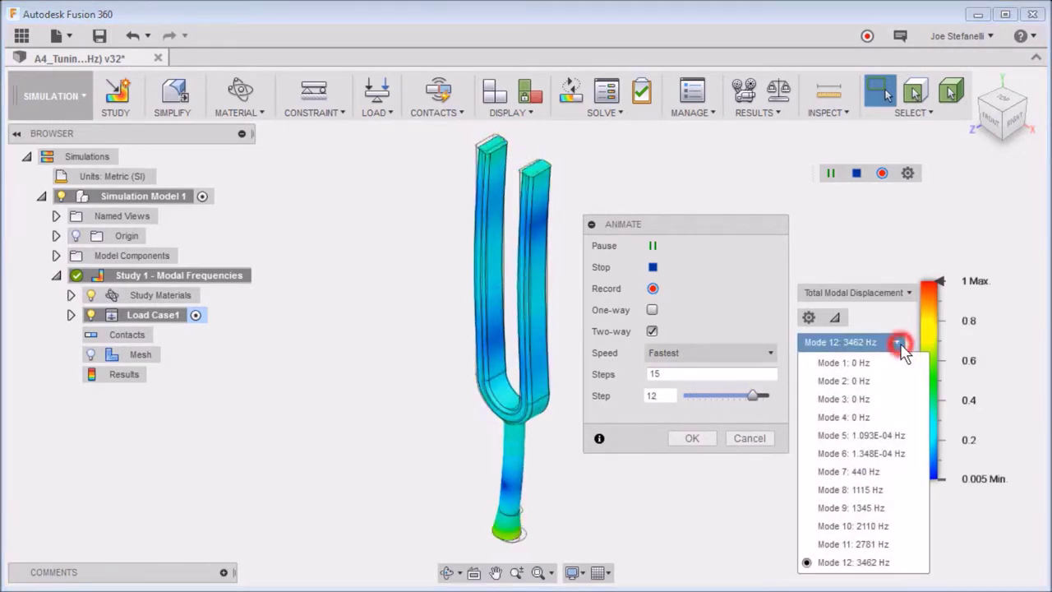
click(869, 544)
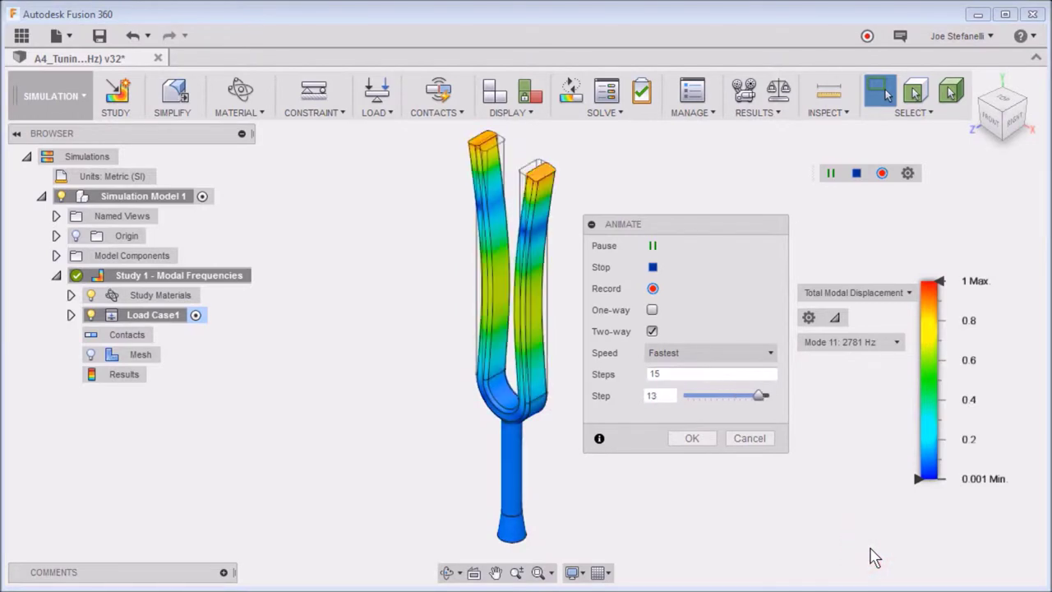
click(897, 343)
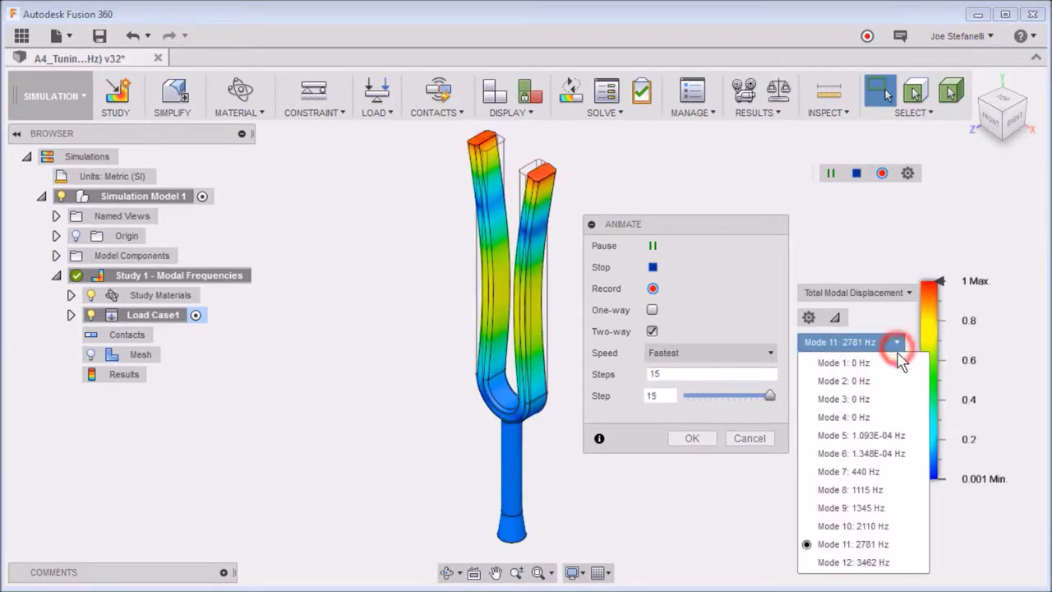
click(872, 530)
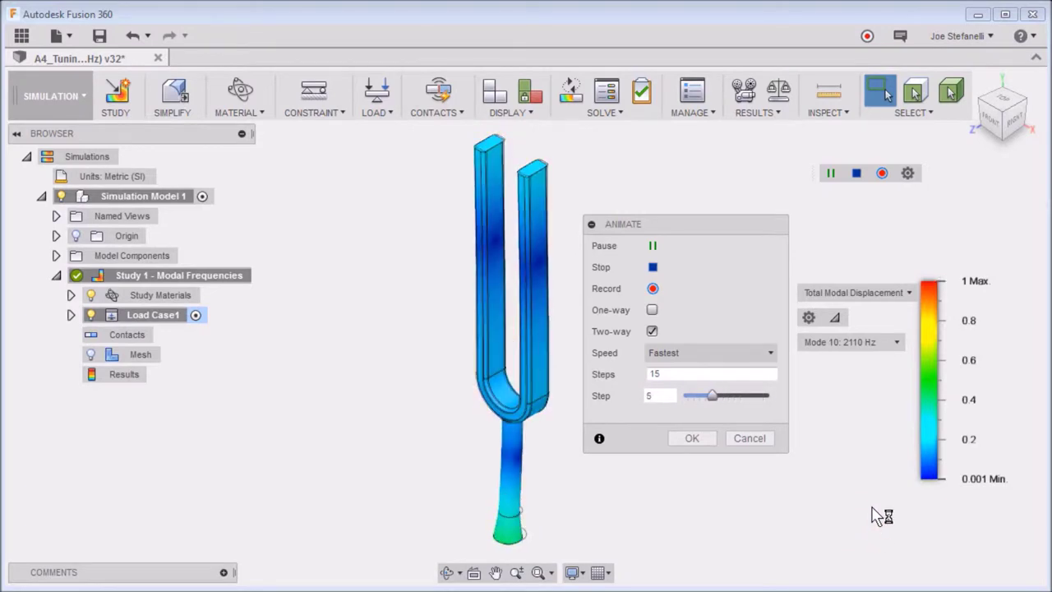
click(898, 345)
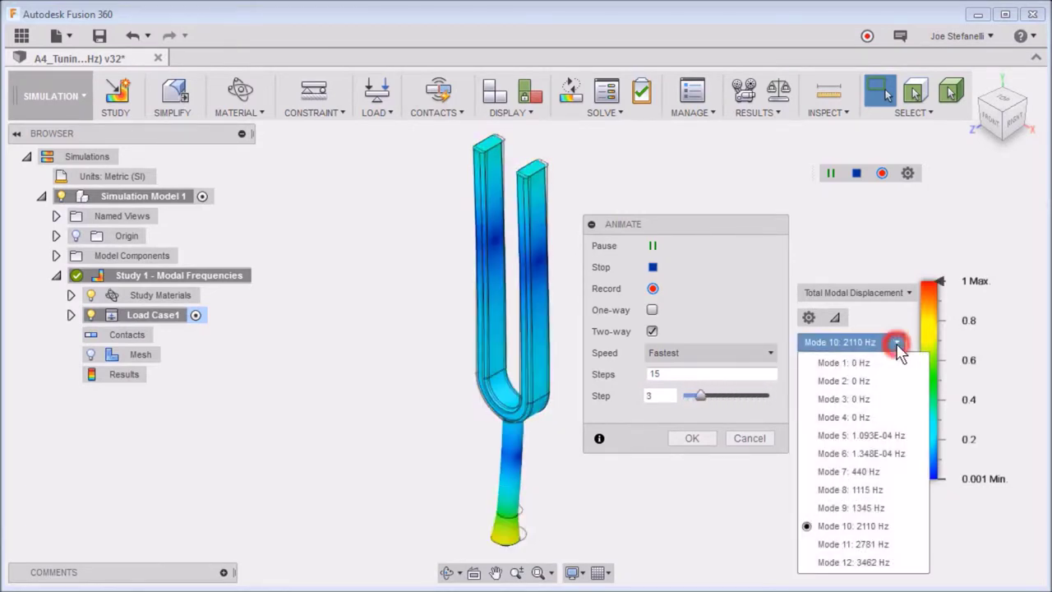
click(878, 509)
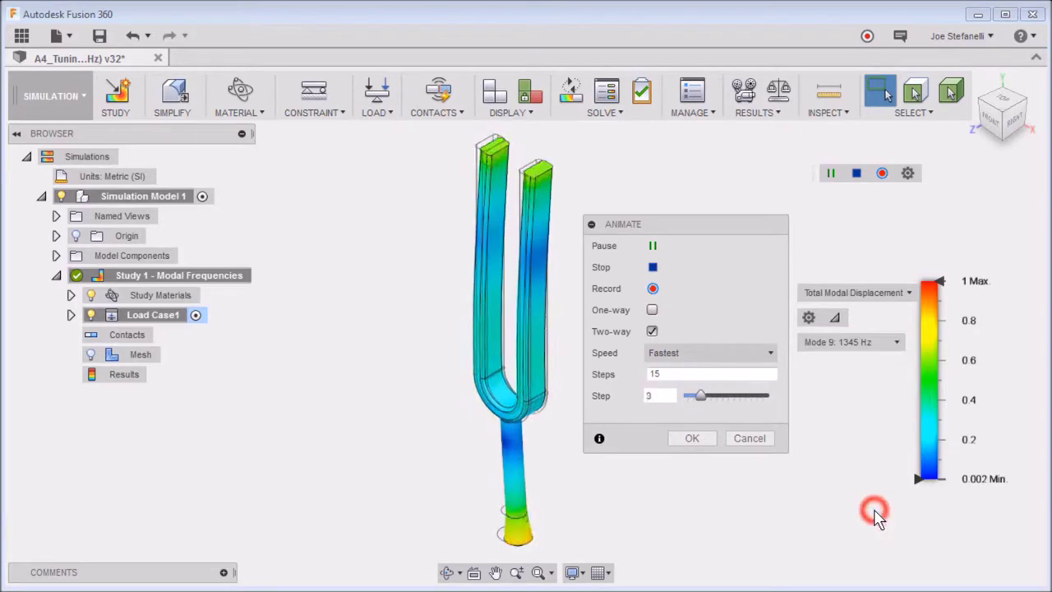
click(895, 347)
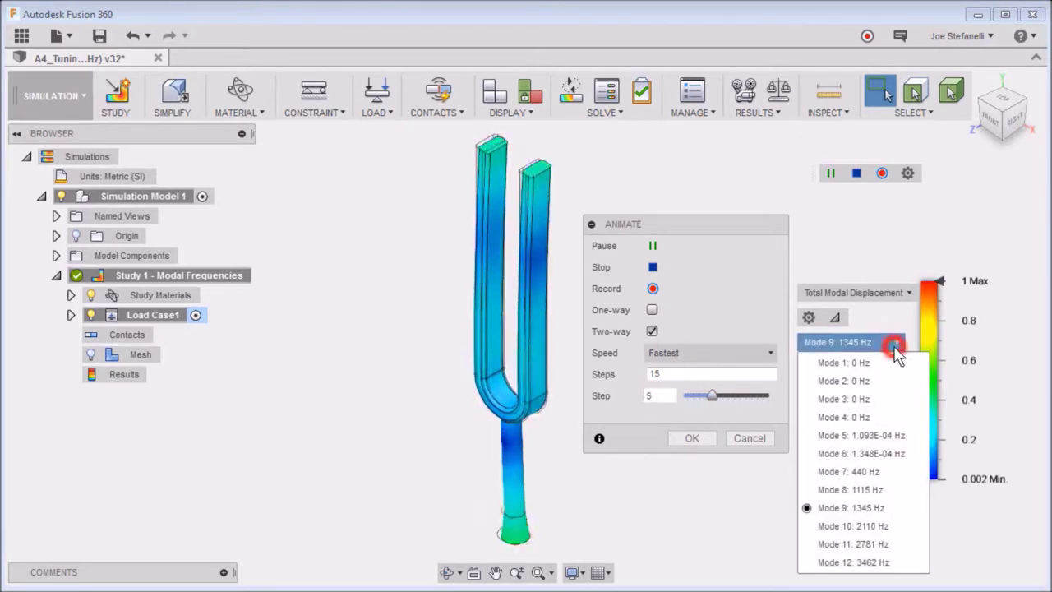
click(863, 490)
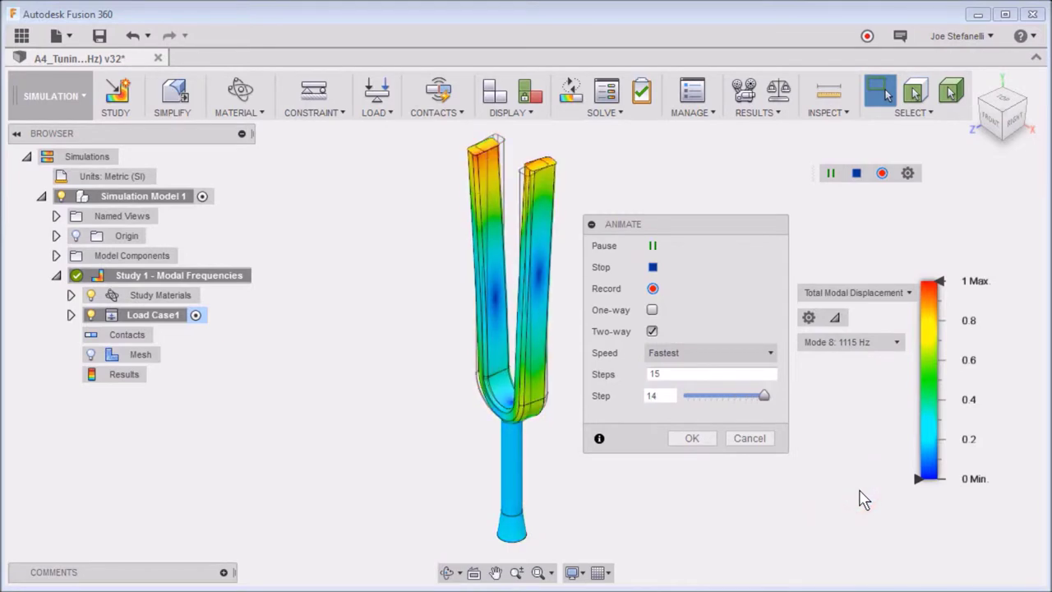
click(898, 347)
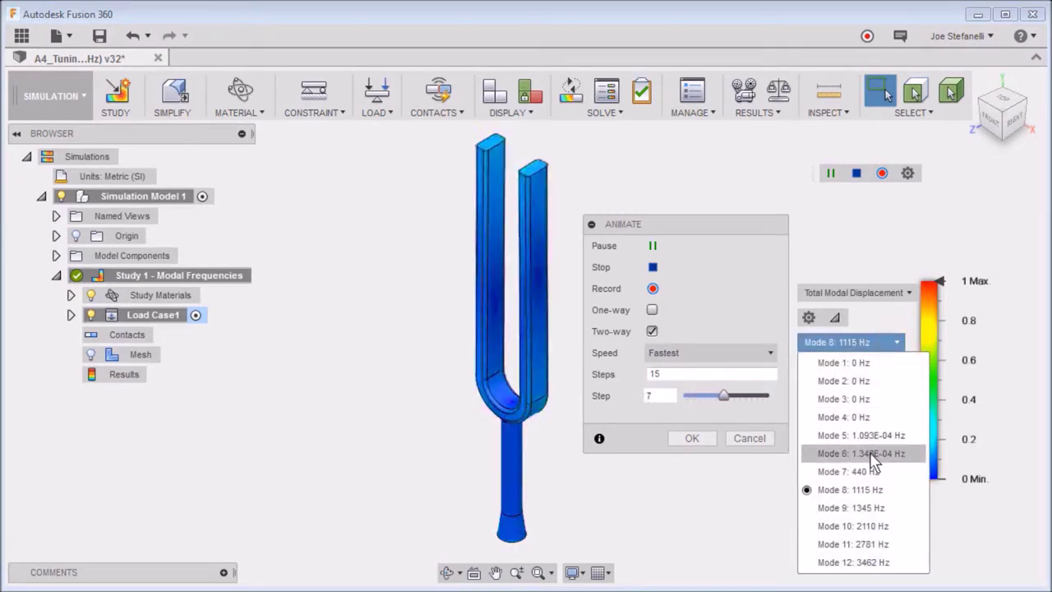
click(862, 471)
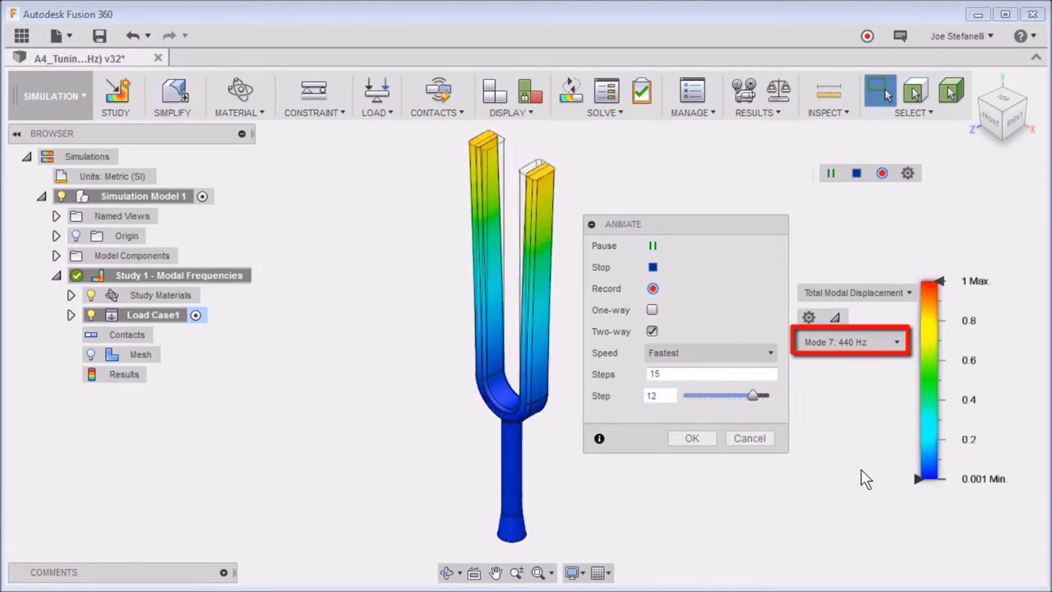
Step: Finish and close the Mode 7 animation with OK
click(683, 444)
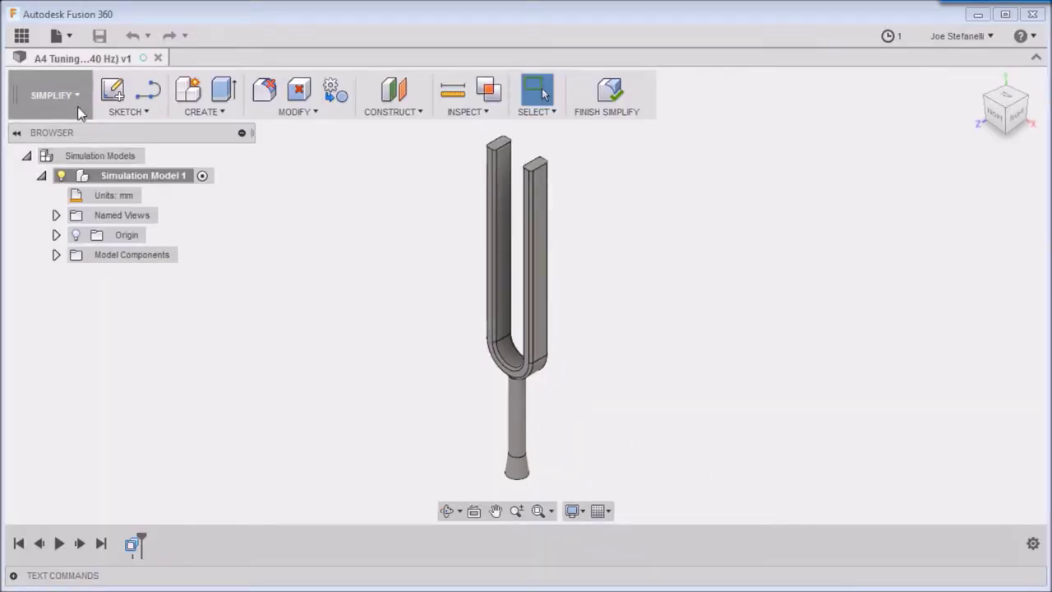
Step: Switch to the Simulation workspace and start a Modal Frequencies study, showing its detailed settings
click(75, 99)
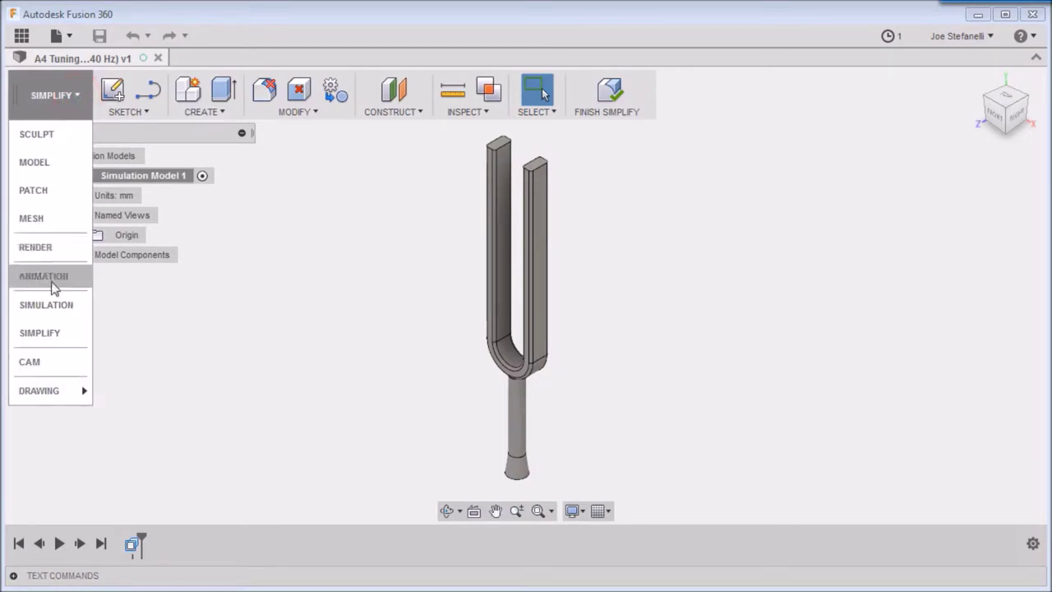
click(48, 305)
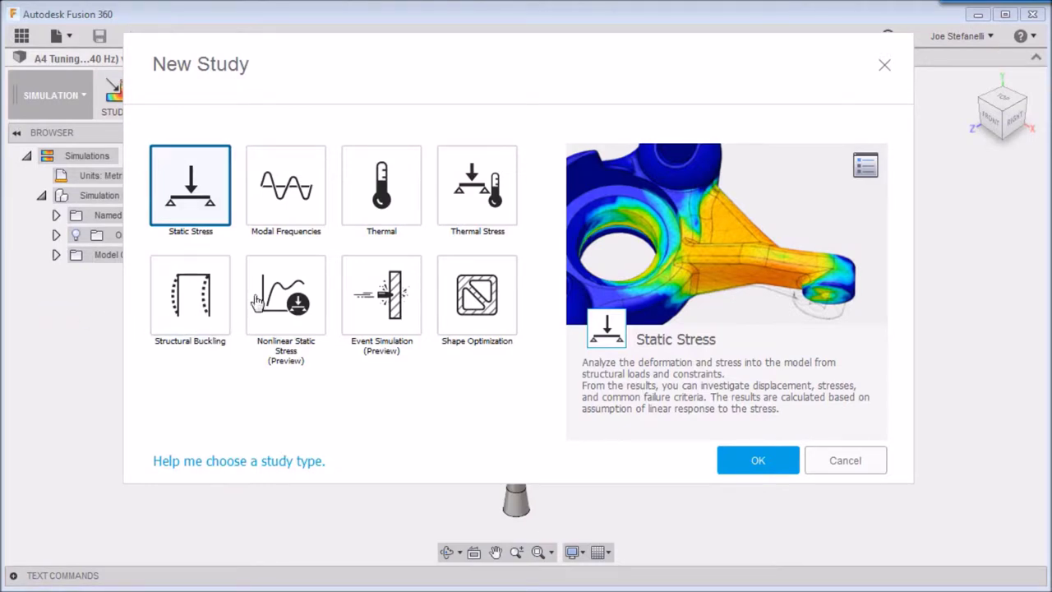
click(294, 196)
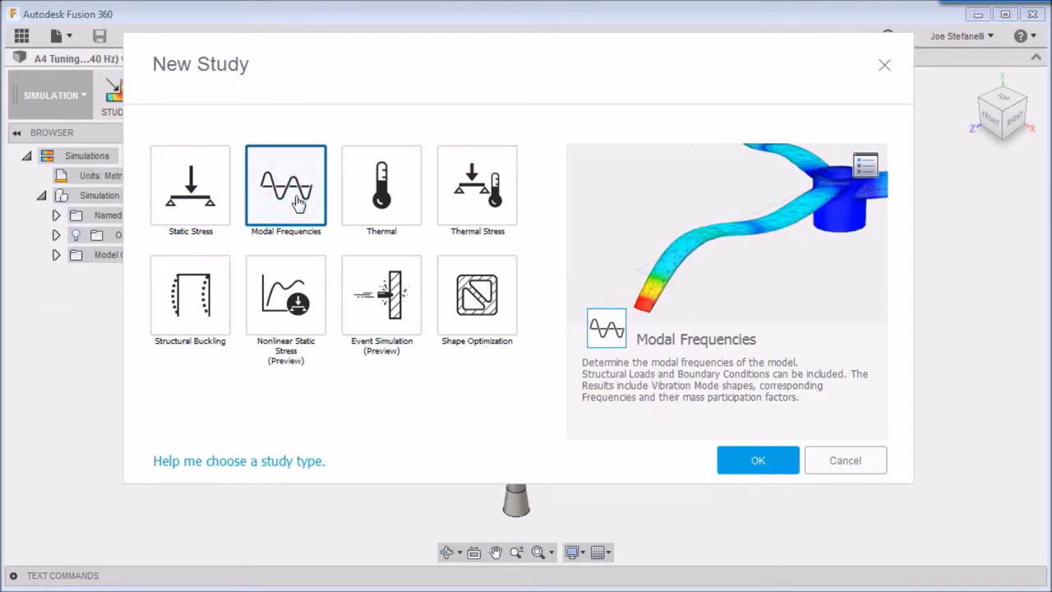
click(867, 165)
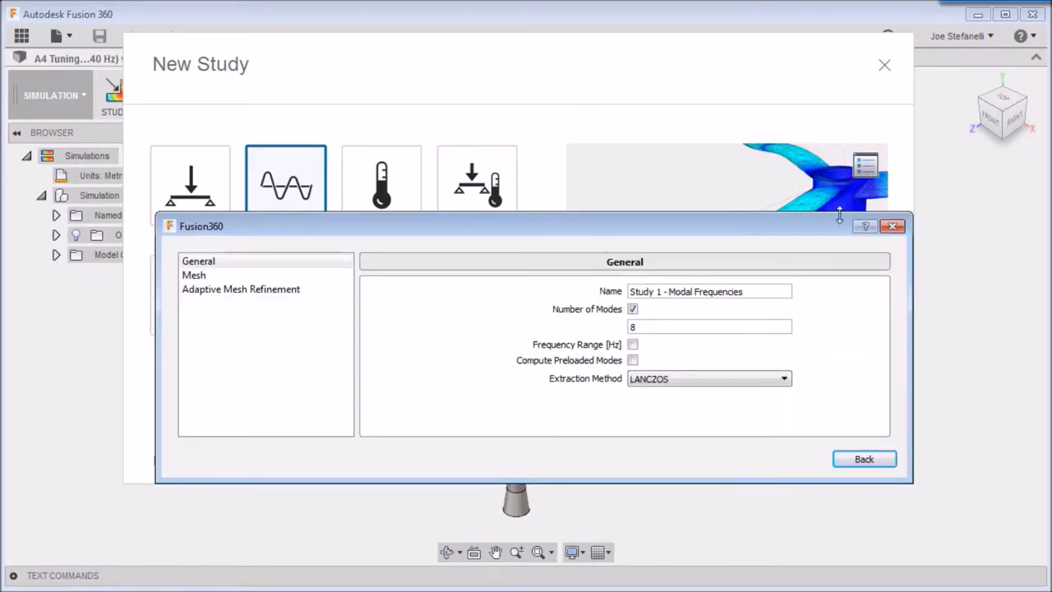
Step: Set Number of Modes to 12 with Compute Preloaded Modes left off
double_click(650, 326)
text(12)
click(633, 361)
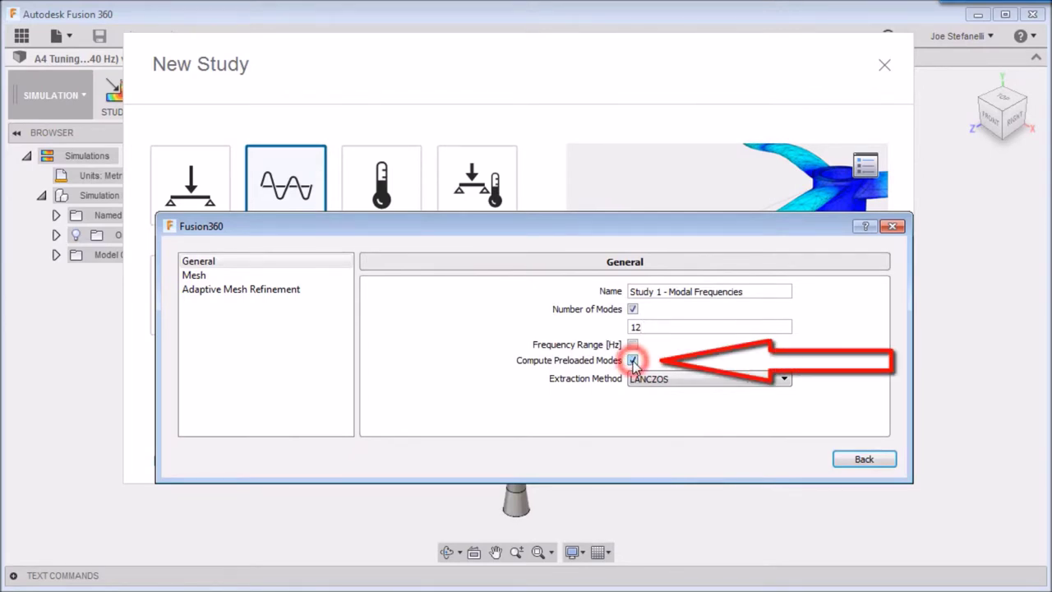
mouse_move(635, 379)
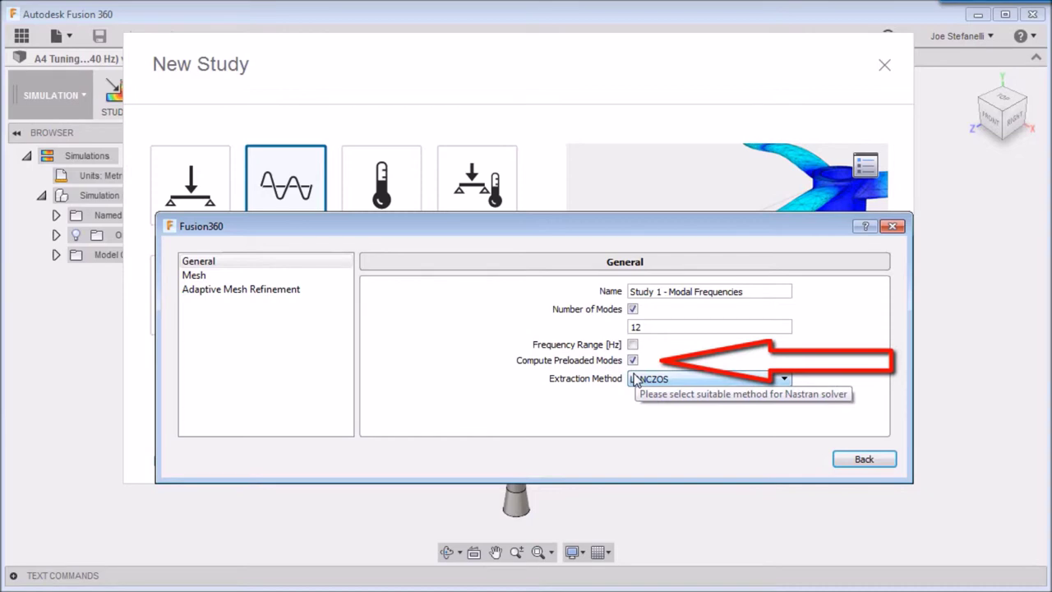
click(633, 360)
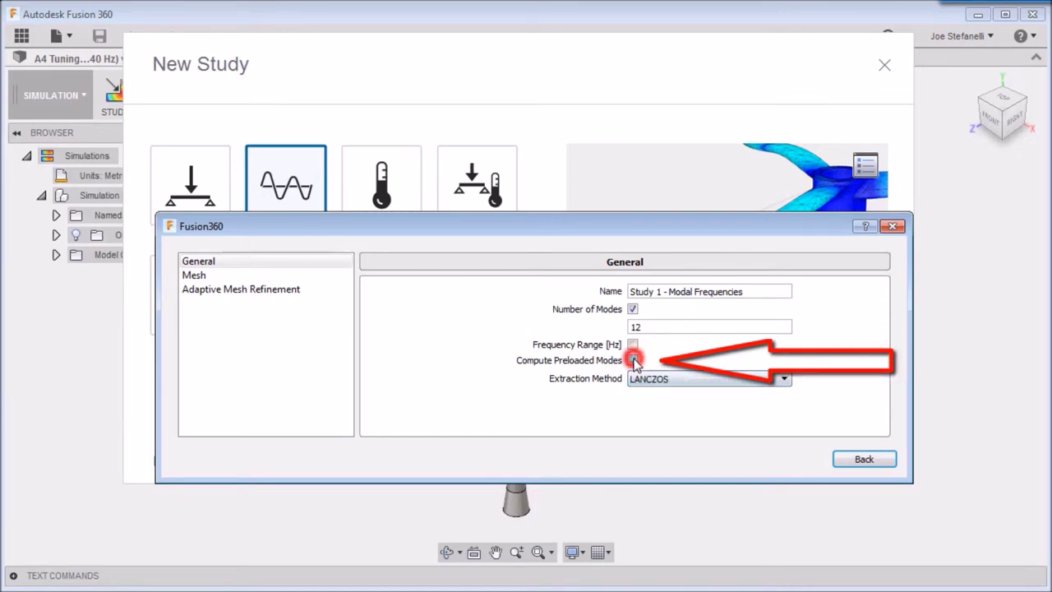
click(191, 276)
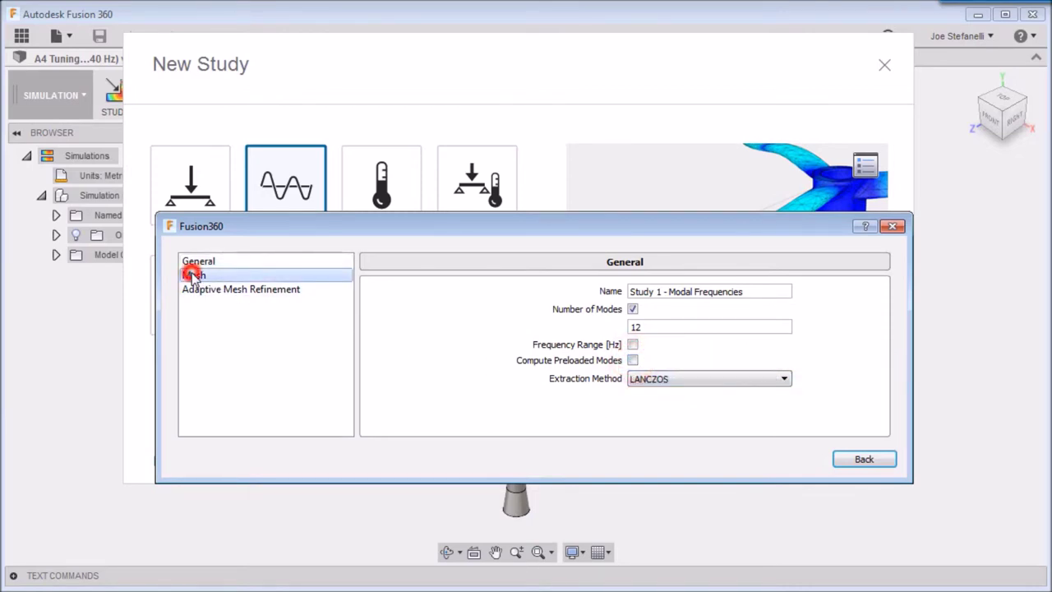
Step: Give the mesh an absolute element size of 1.20 mm
click(632, 359)
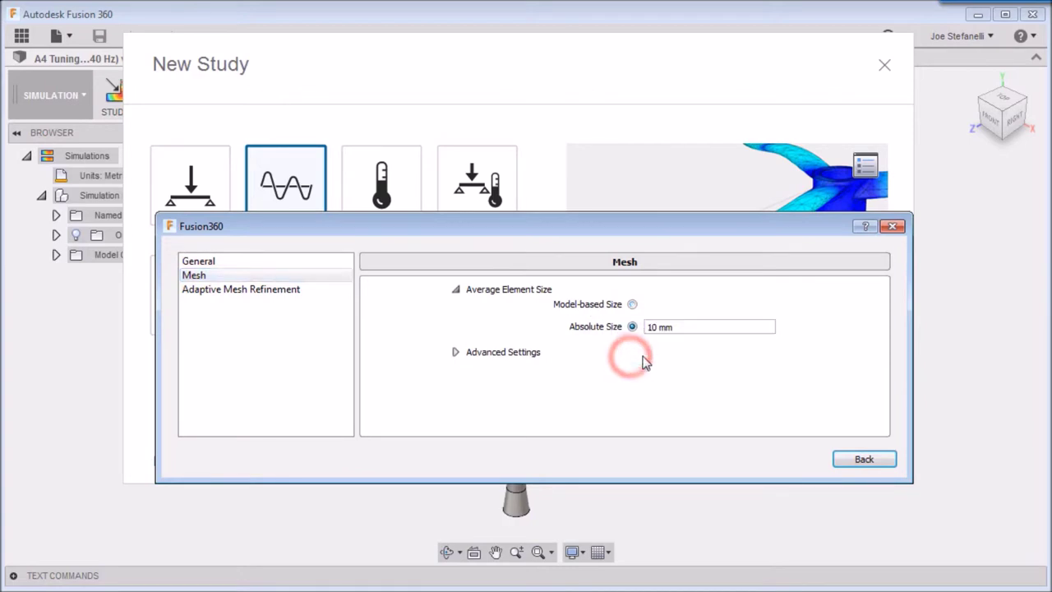
click(653, 327)
text(.2)
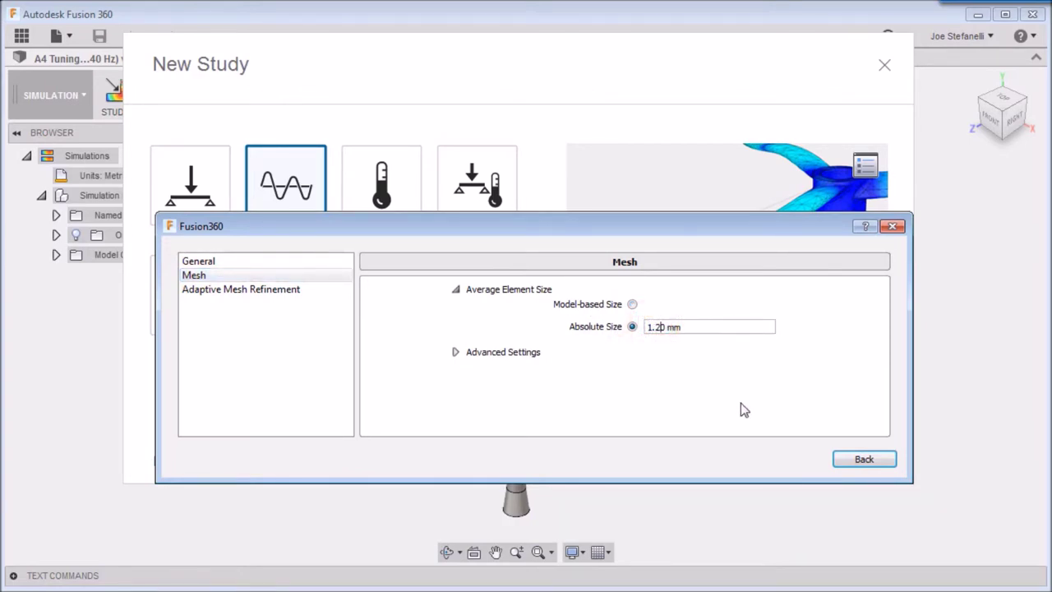
Step: Create Study 1 - Modal Frequencies from the New Study dialog
click(876, 460)
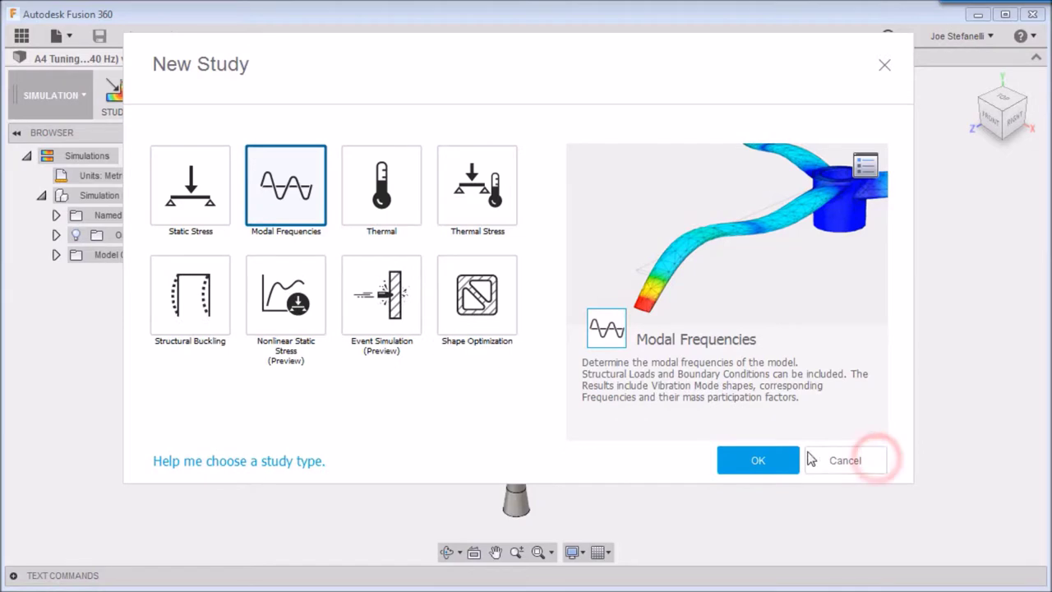
click(757, 457)
click(240, 90)
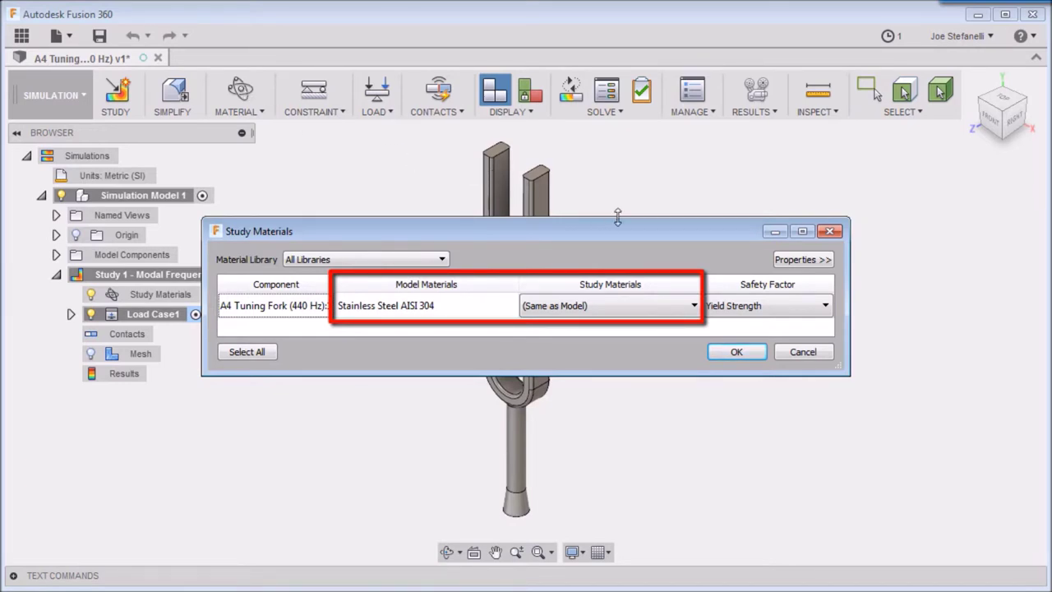
Step: Keep Stainless Steel AISI 304 (Same as Model) as the study material
click(736, 354)
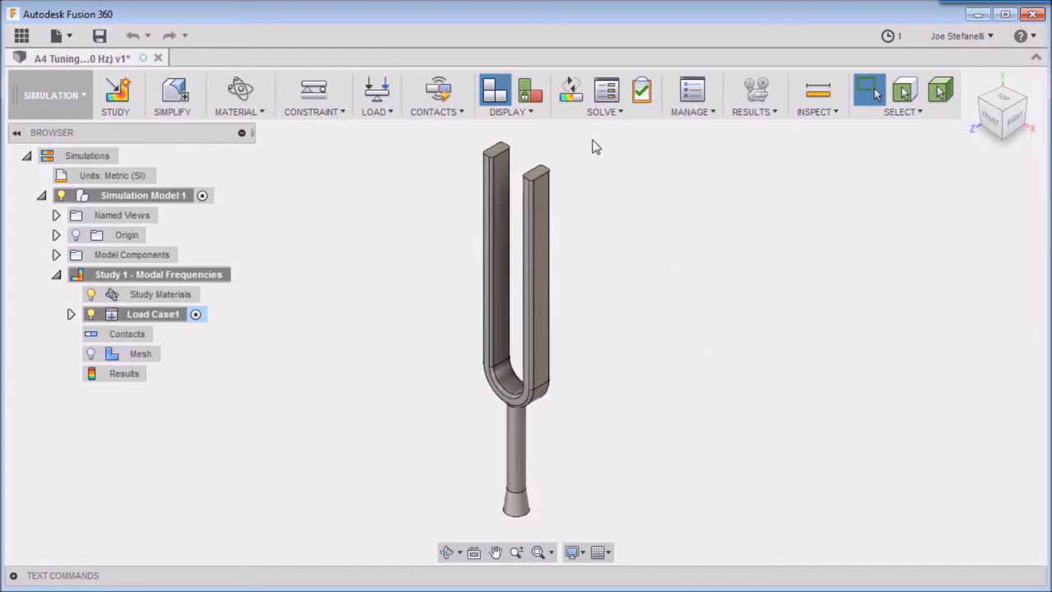
click(572, 91)
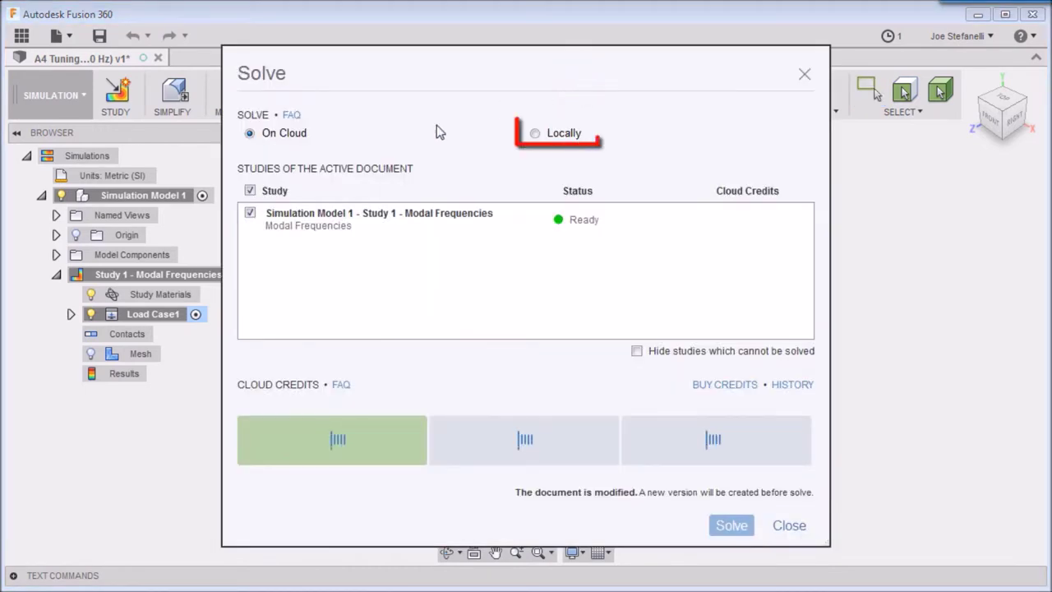
Step: Solve Study 1 - Modal Frequencies on the cloud
click(535, 133)
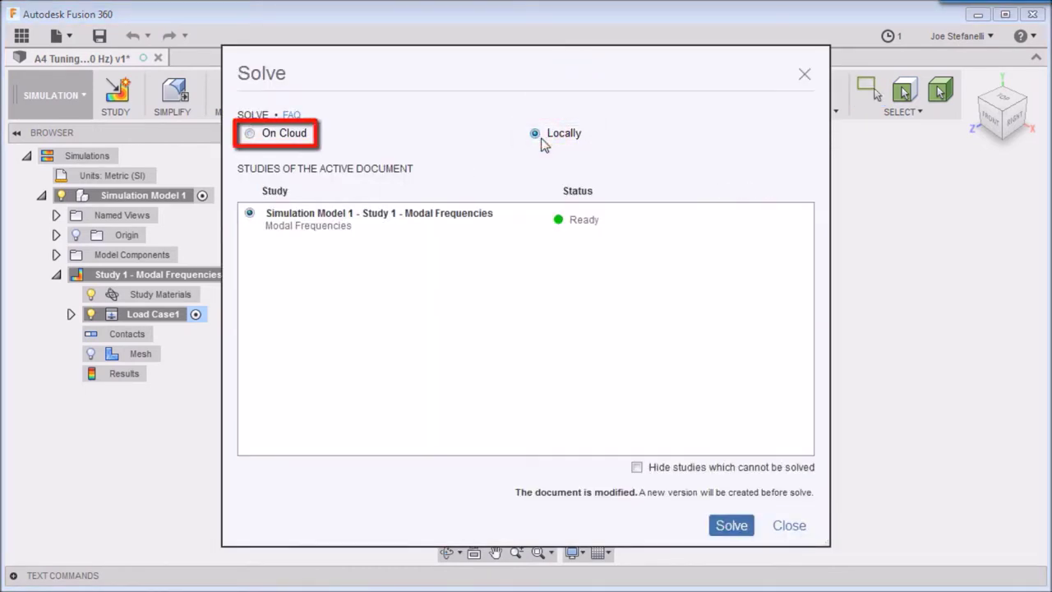
click(249, 134)
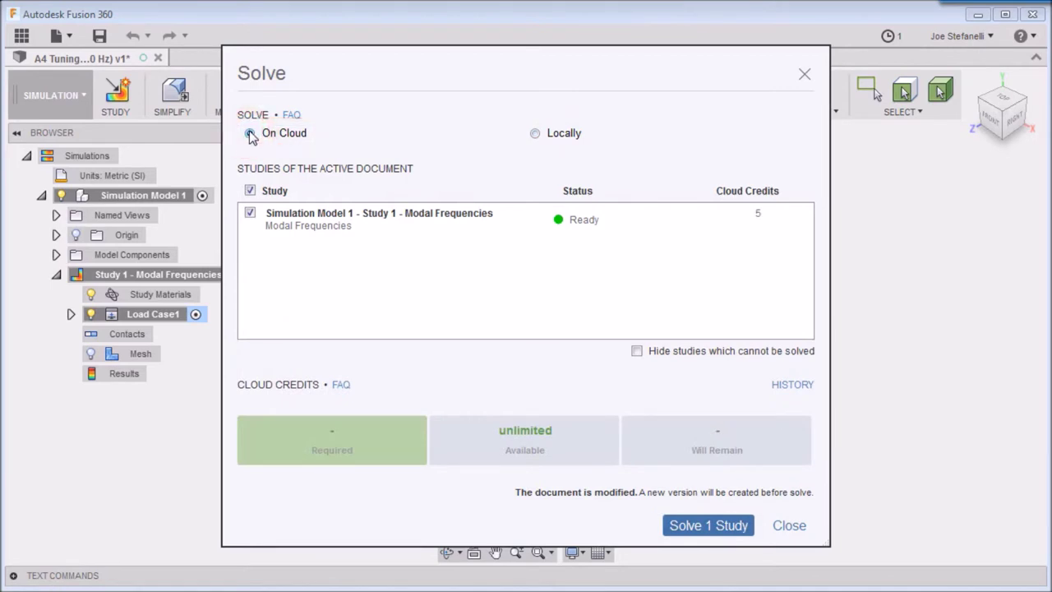
click(710, 526)
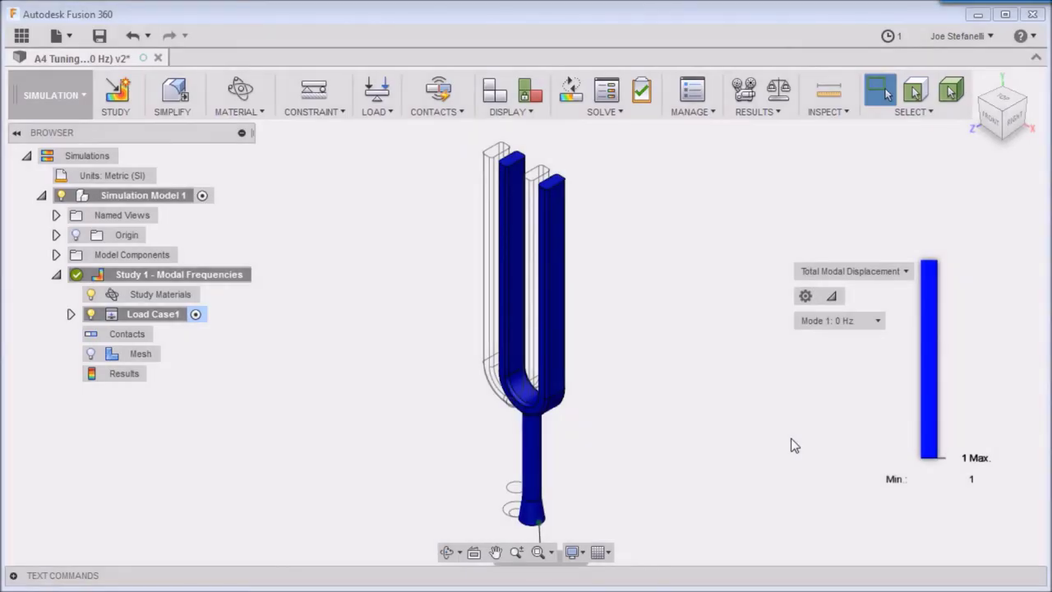
Step: List the twelve solved modes and bring up the Animate dialog for Mode 1
click(878, 322)
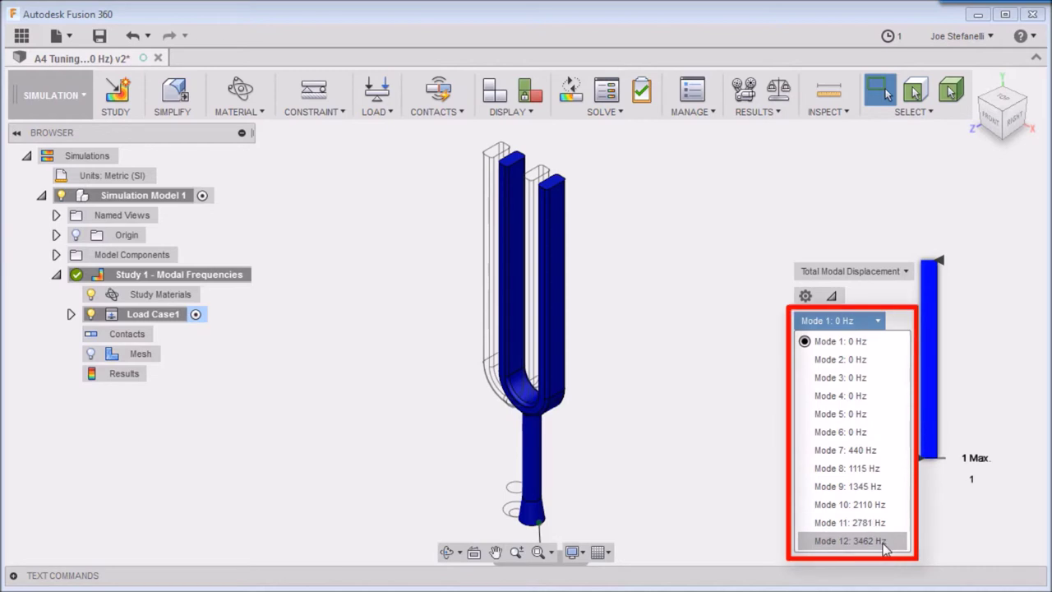
click(751, 87)
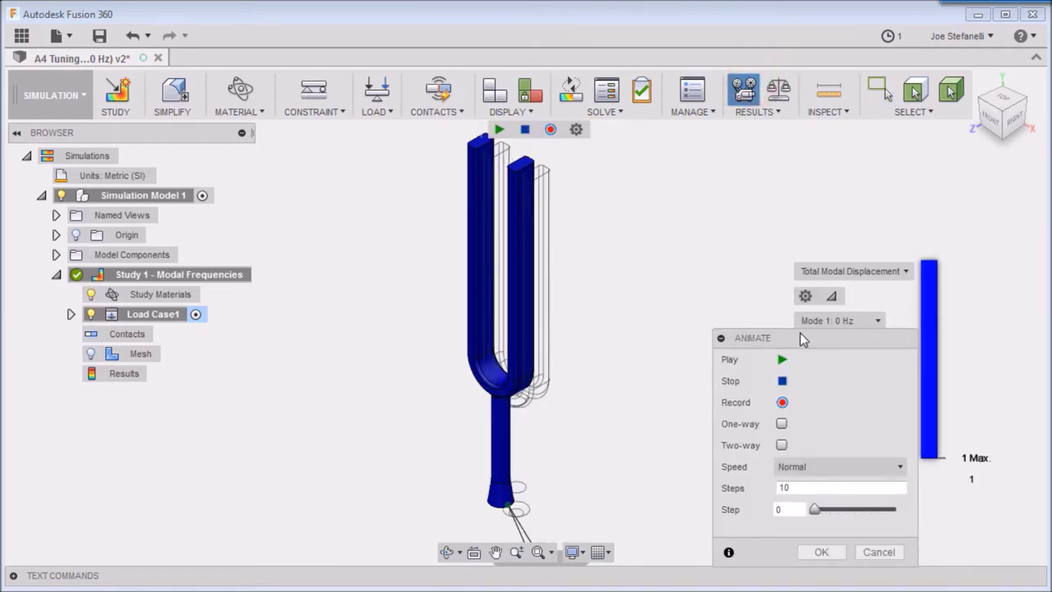
Step: Play the mode animation two-way at Fastest speed over 15 steps
drag(801, 338, 670, 192)
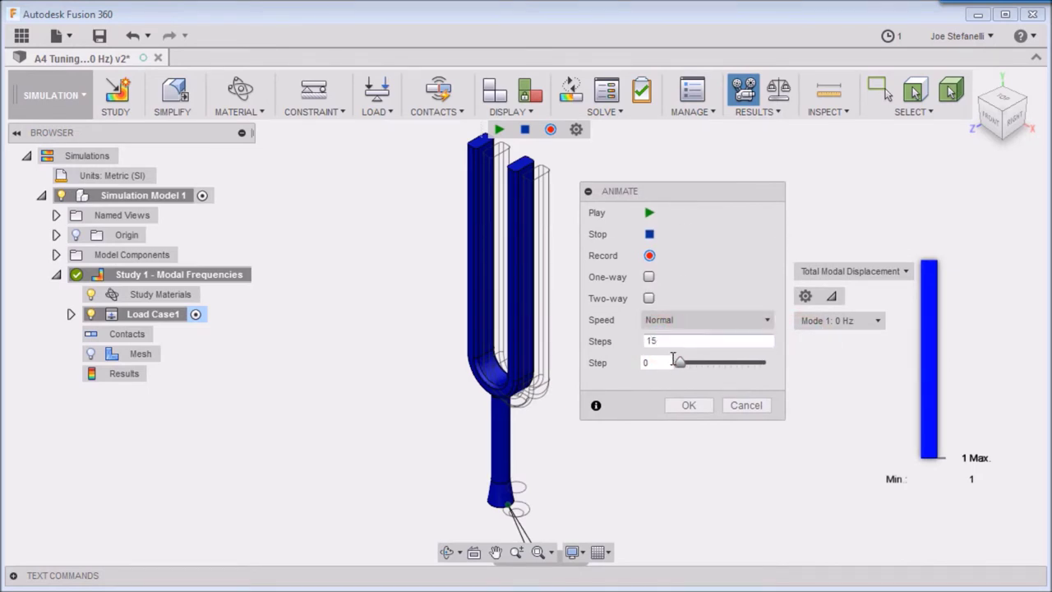
click(745, 320)
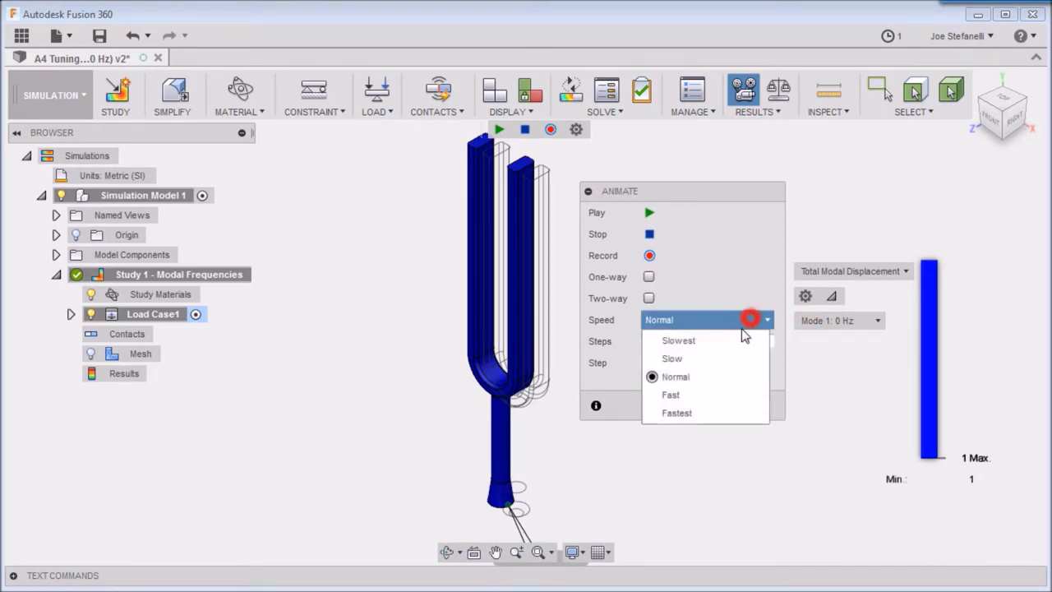
click(666, 411)
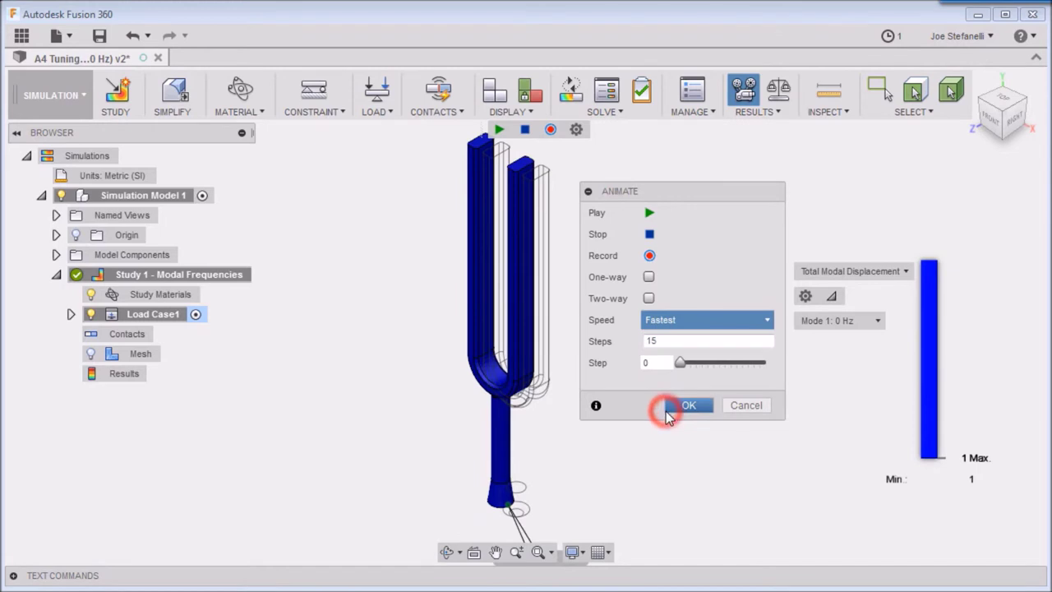
click(648, 299)
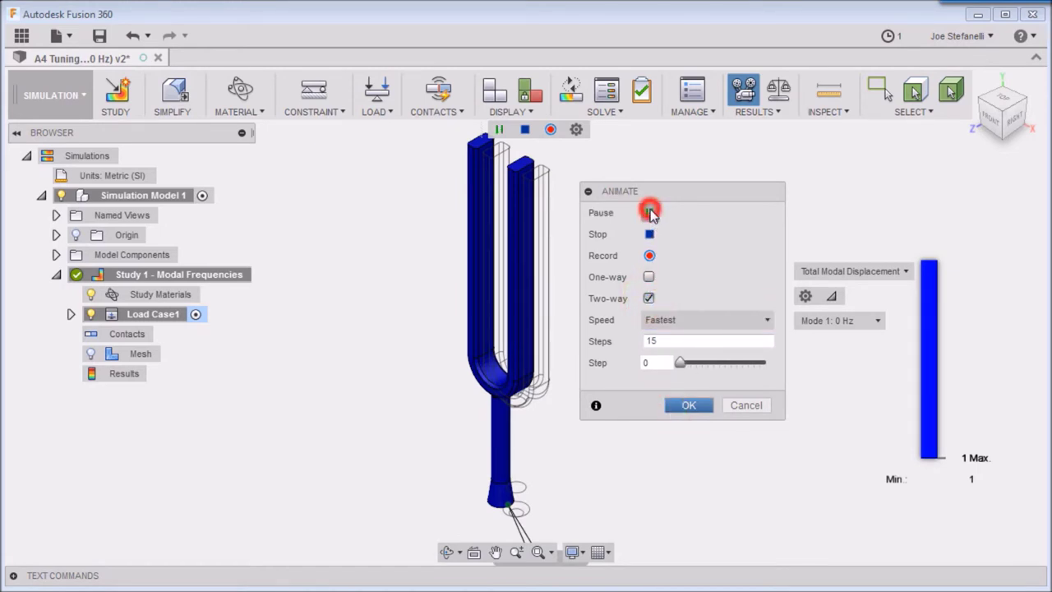
click(649, 213)
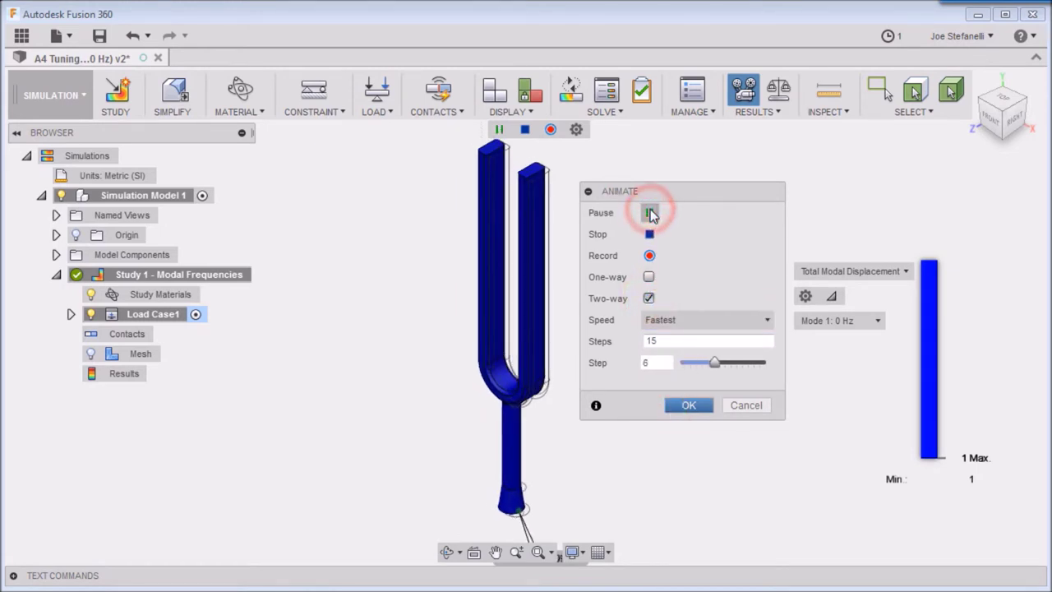
Step: Show the animated Mode 2 shape at 0 Hz
click(878, 322)
click(867, 359)
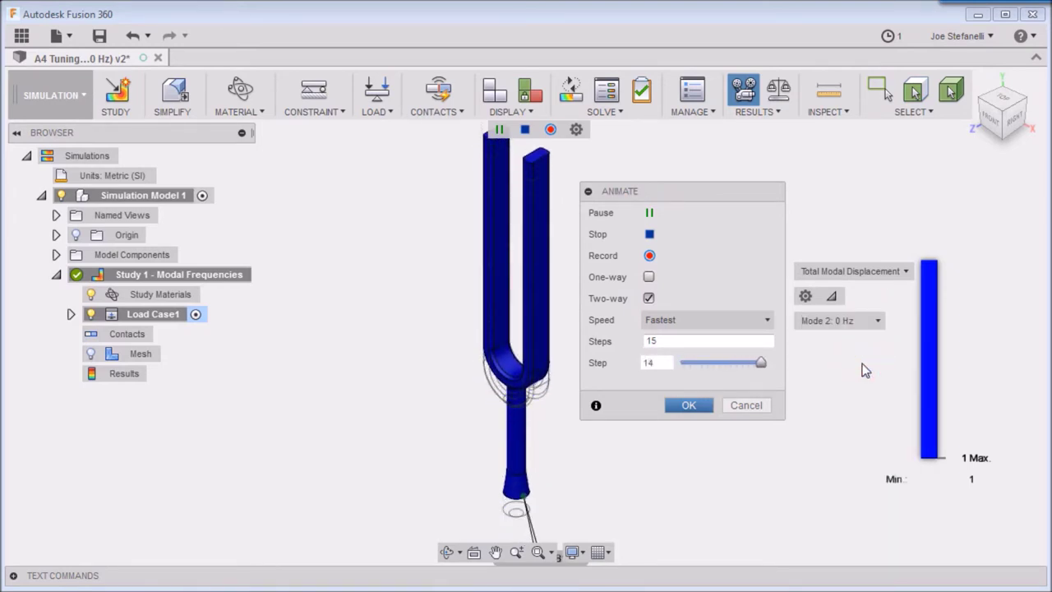
click(877, 322)
Step: Step the animation through Modes 3, 4, 5 and 6, ending on Mode 7 at 440 Hz
click(850, 378)
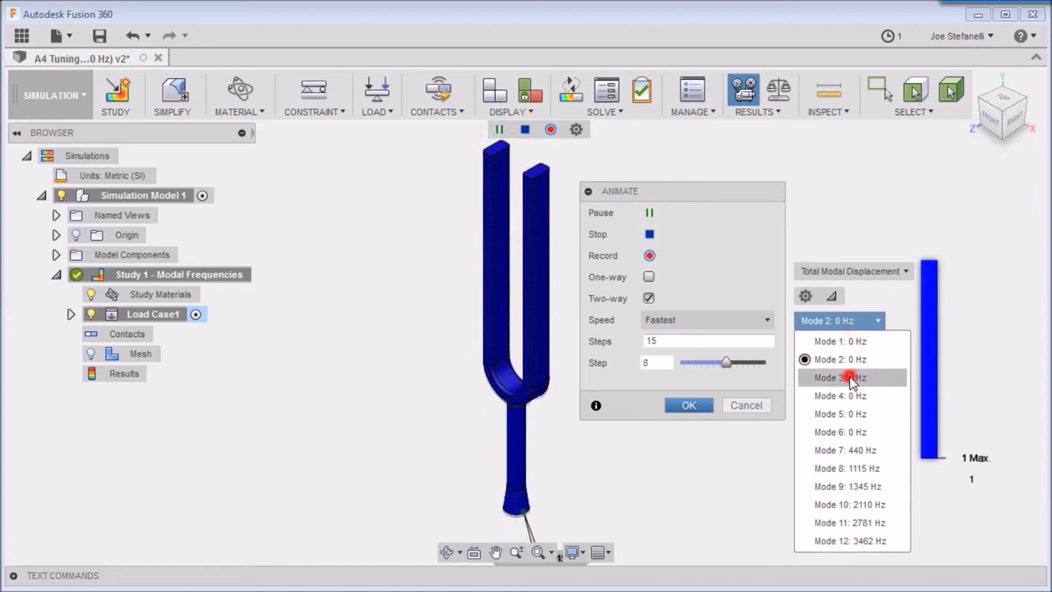
click(877, 322)
click(852, 397)
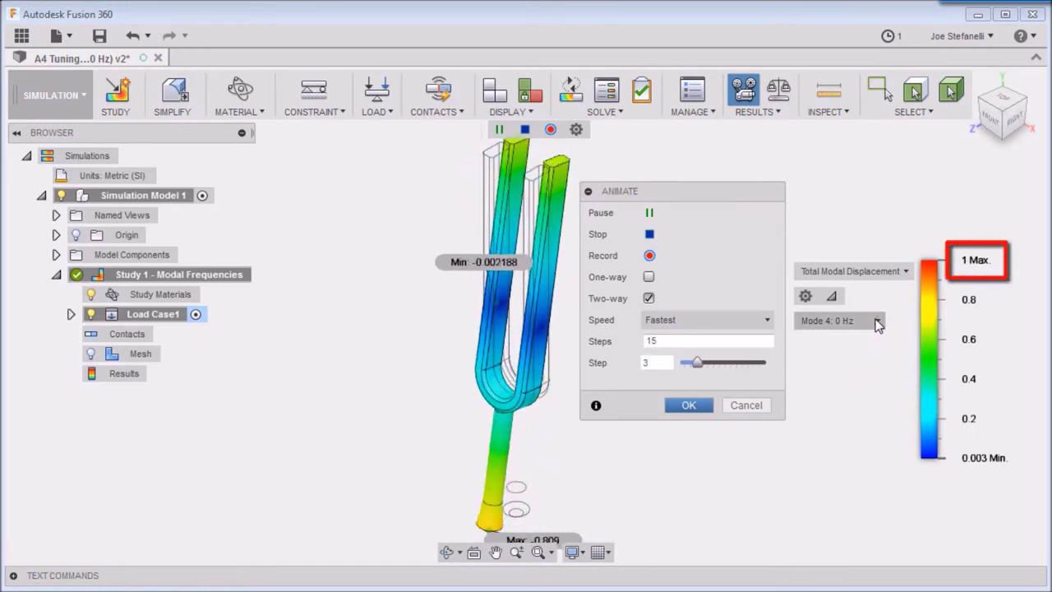
click(876, 321)
click(854, 420)
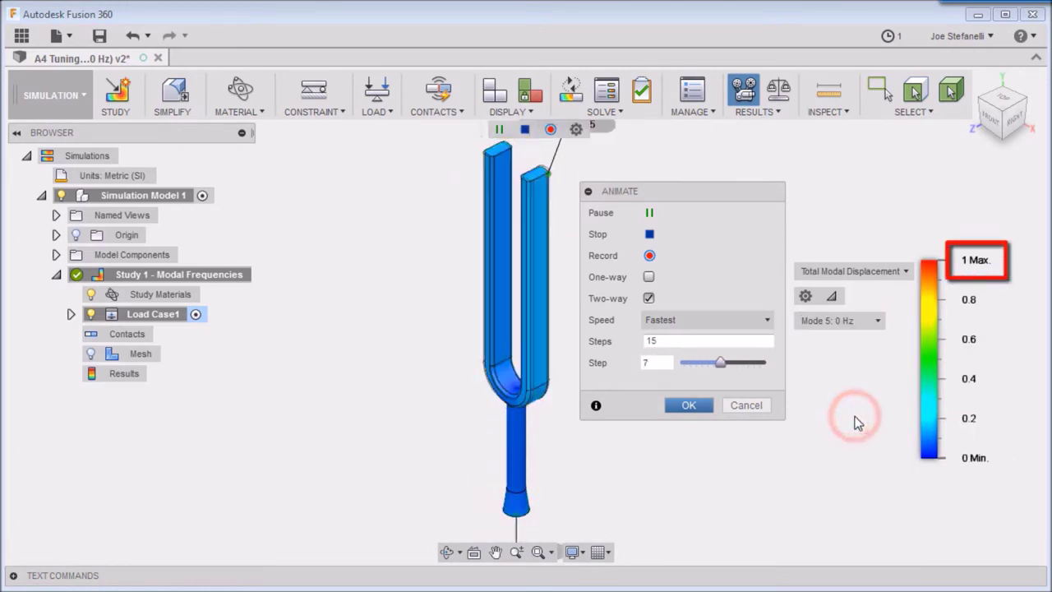
click(876, 321)
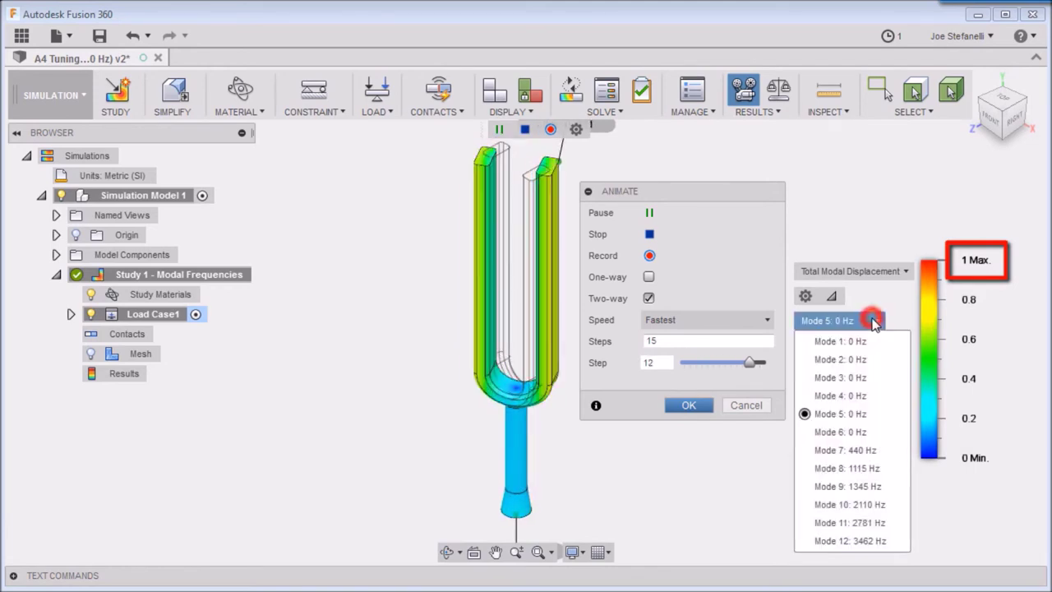
click(854, 434)
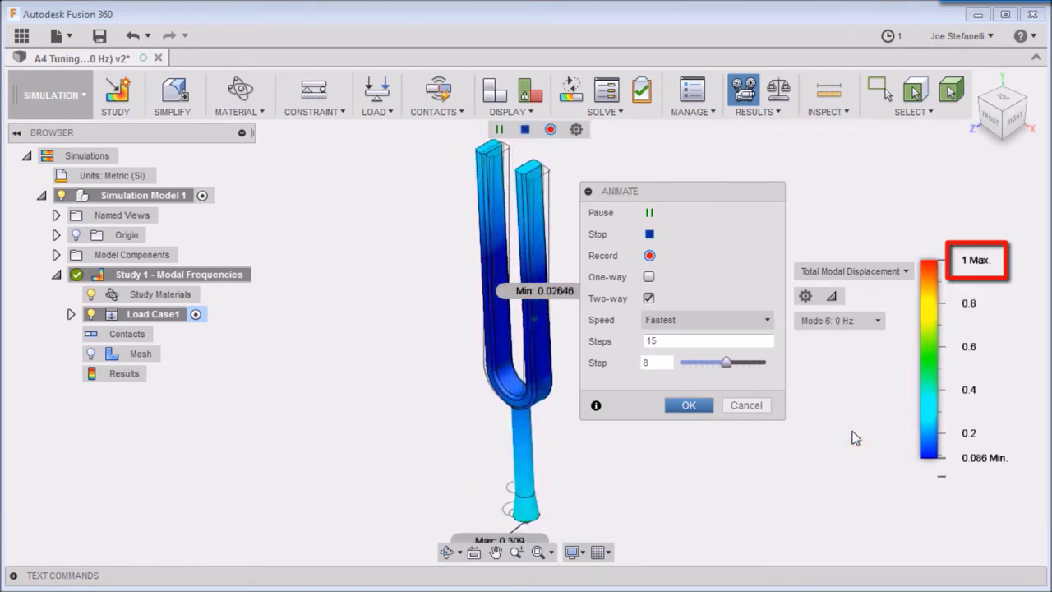
click(878, 320)
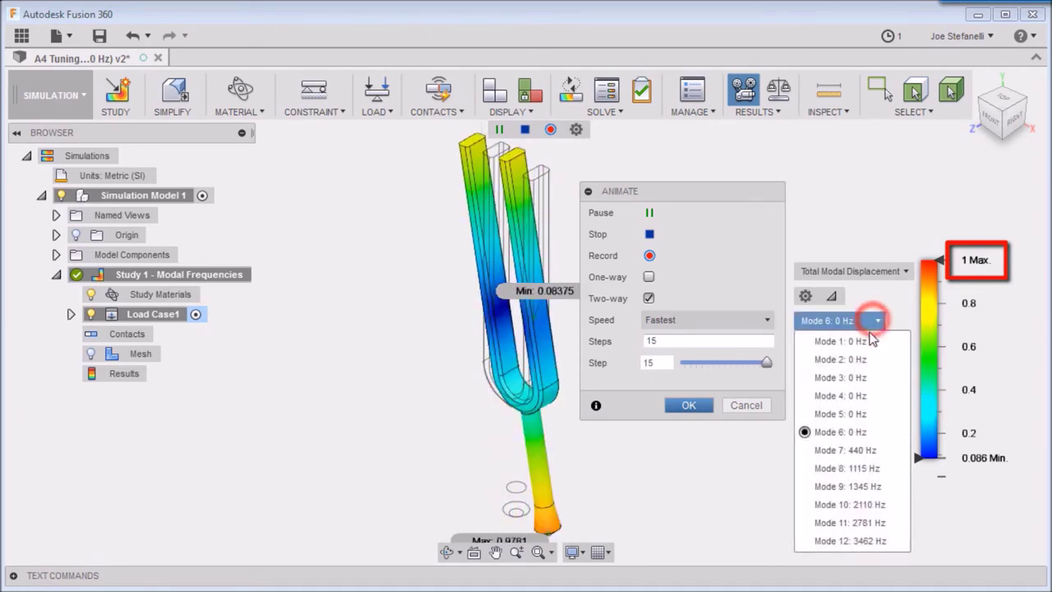
click(855, 449)
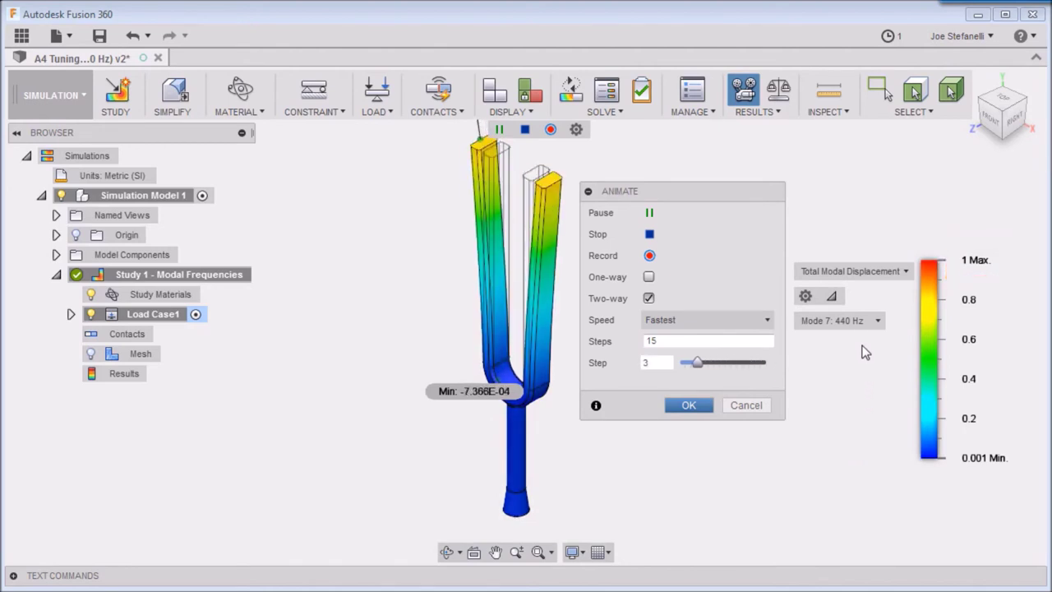
click(901, 271)
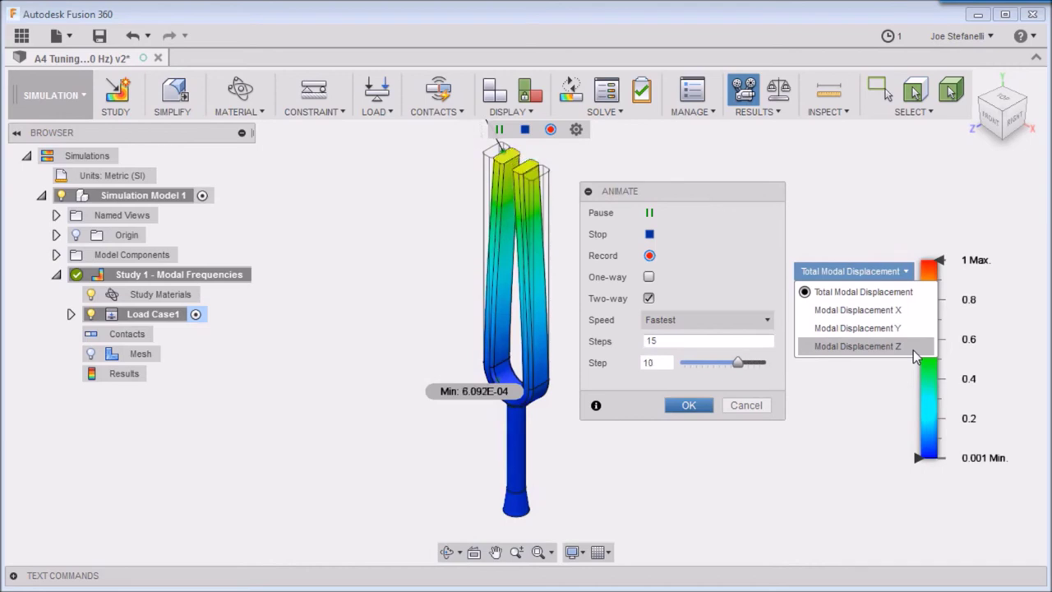
Step: Close the Total Modal Displacement options unchanged and bring up the Results tool list
click(879, 386)
click(772, 119)
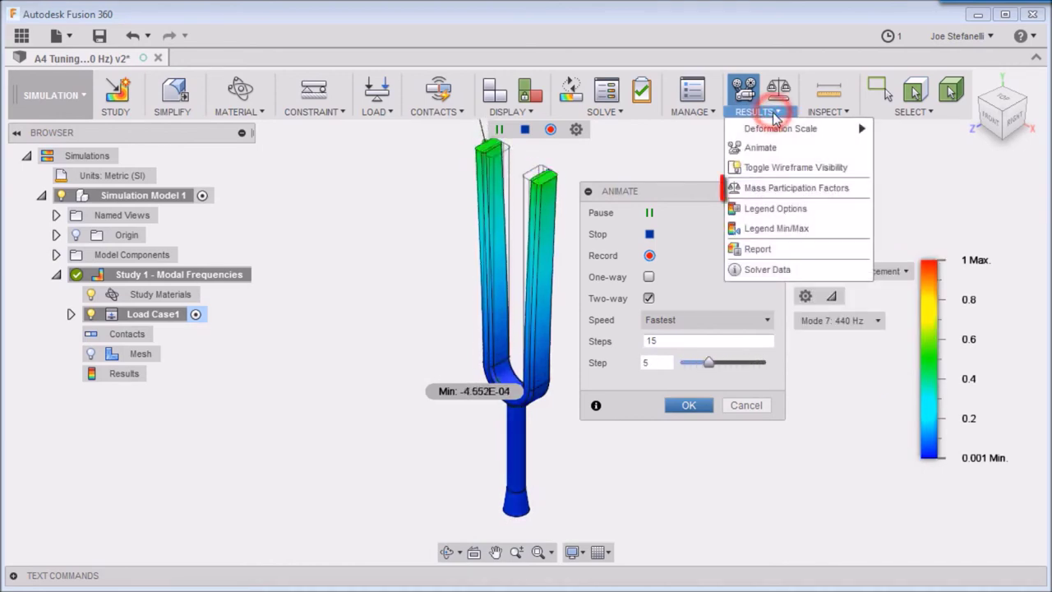
Step: Open Mass Participation Factors, enlarge the dialog at upper left, and expand it to list all 12 modes
click(770, 188)
drag(583, 279, 473, 138)
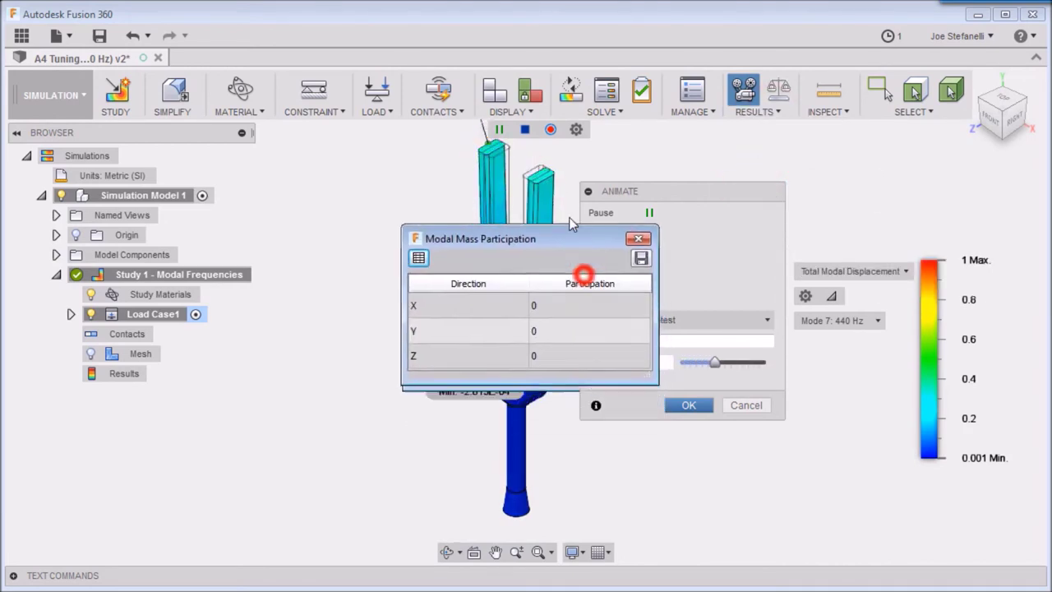
mouse_move(549, 281)
mouse_down()
mouse_move(735, 435)
mouse_move(791, 453)
mouse_up()
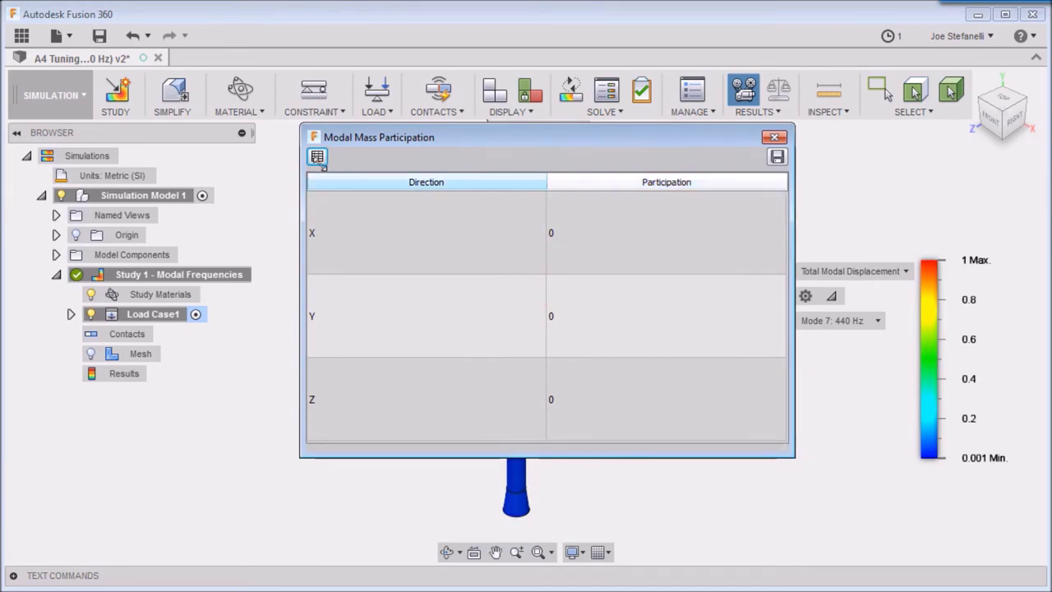
click(318, 156)
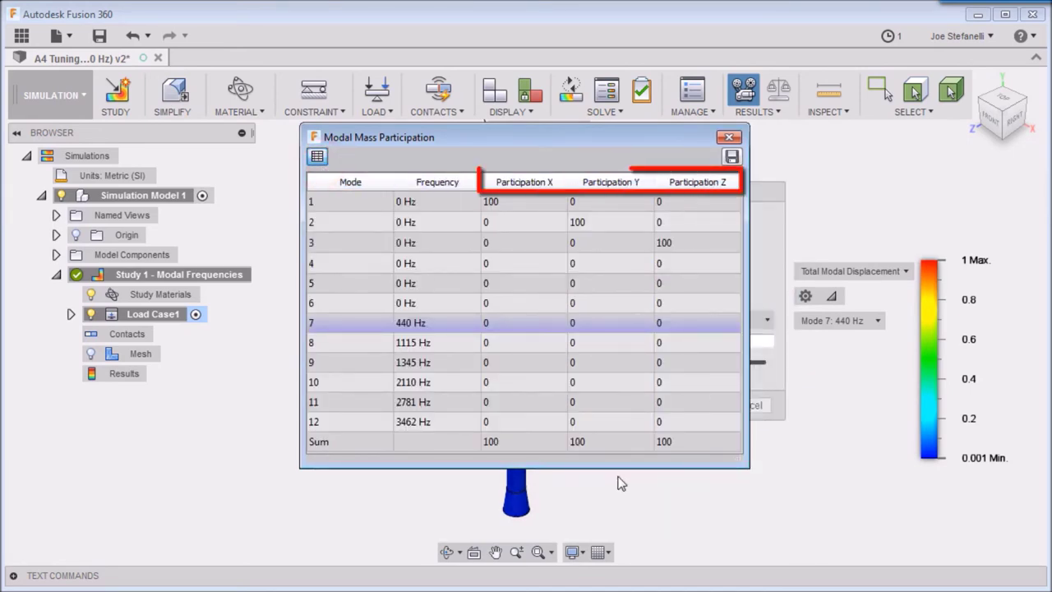